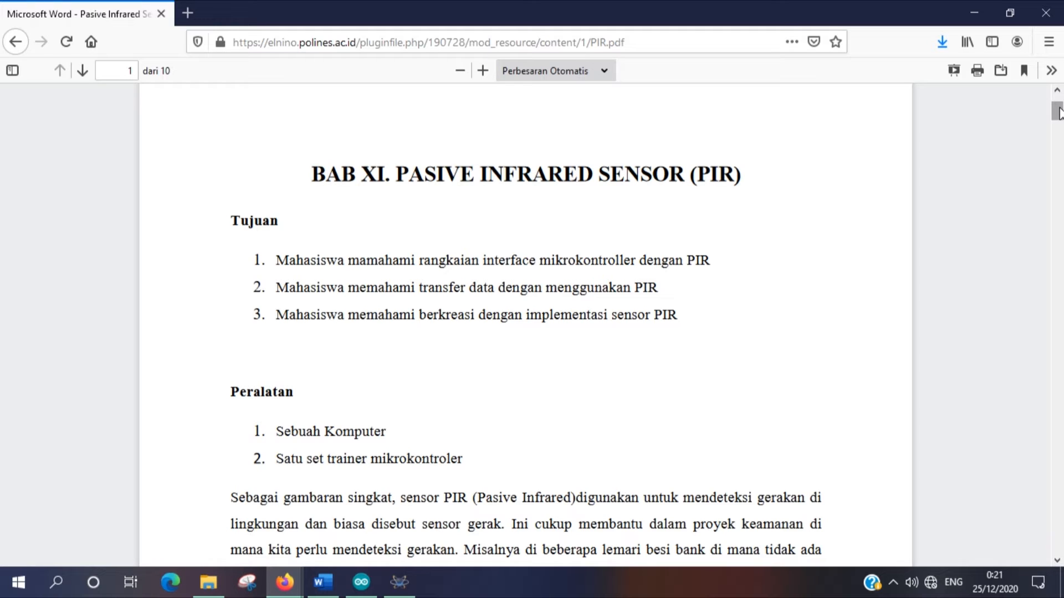
Read the PIR sensor module PDF from the objectives through the sensor figures and operating modes to the Proteus simulation instructions.
scroll(815, 269, down, 3)
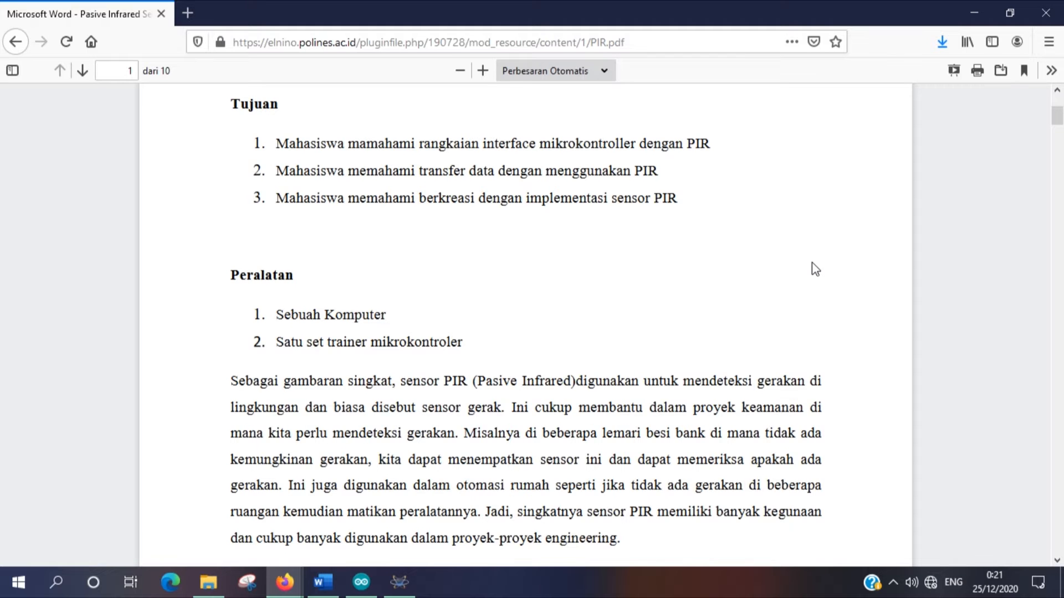
scroll(812, 262, down, 5)
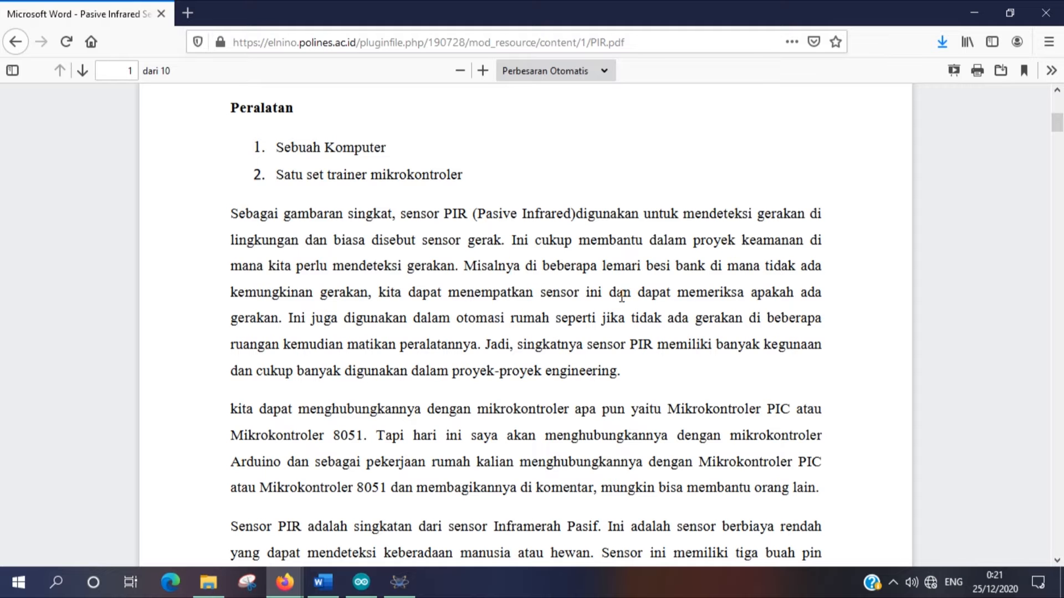
drag(1057, 123, 1057, 159)
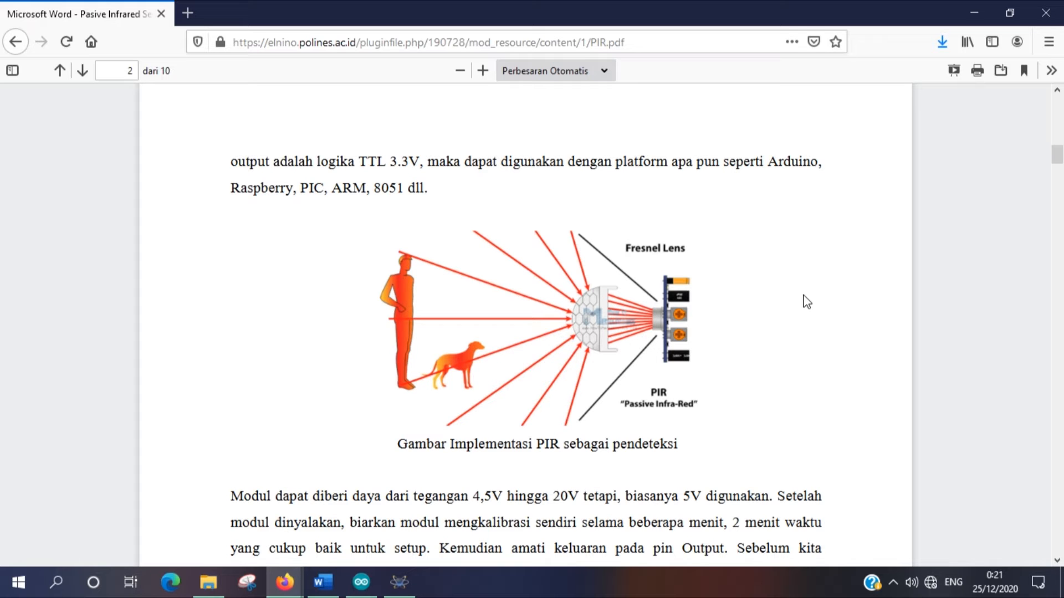
drag(1059, 164, 1059, 183)
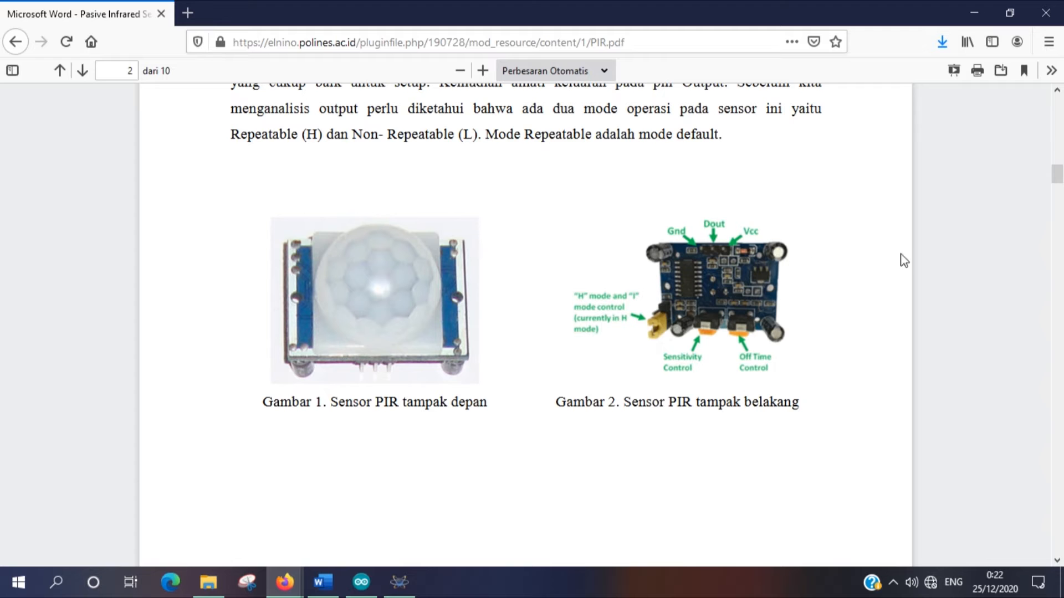
scroll(1057, 191, down, 3)
drag(1057, 190, 1058, 222)
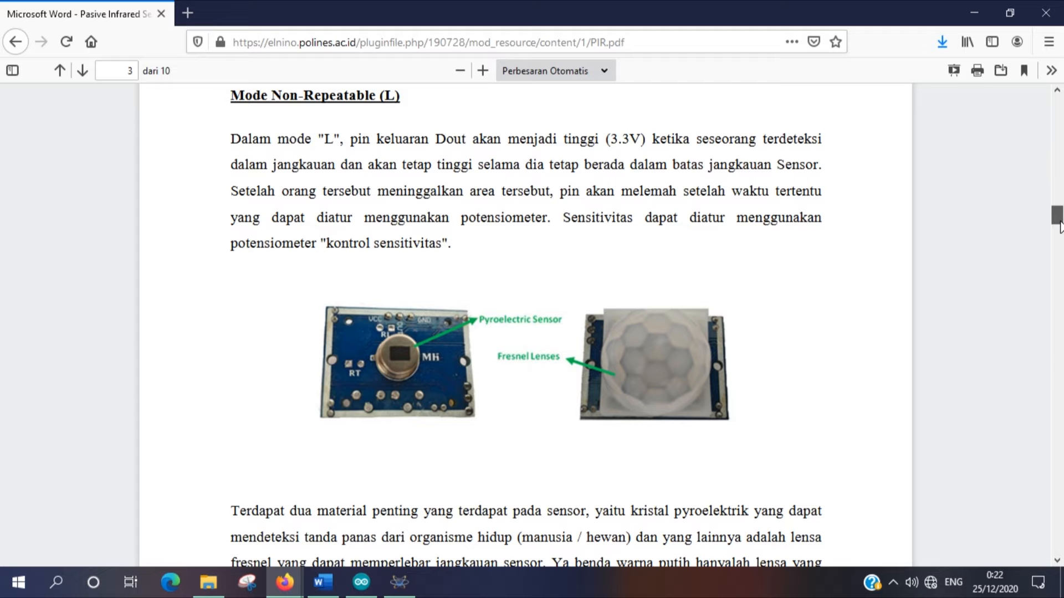
drag(1059, 226, 1036, 308)
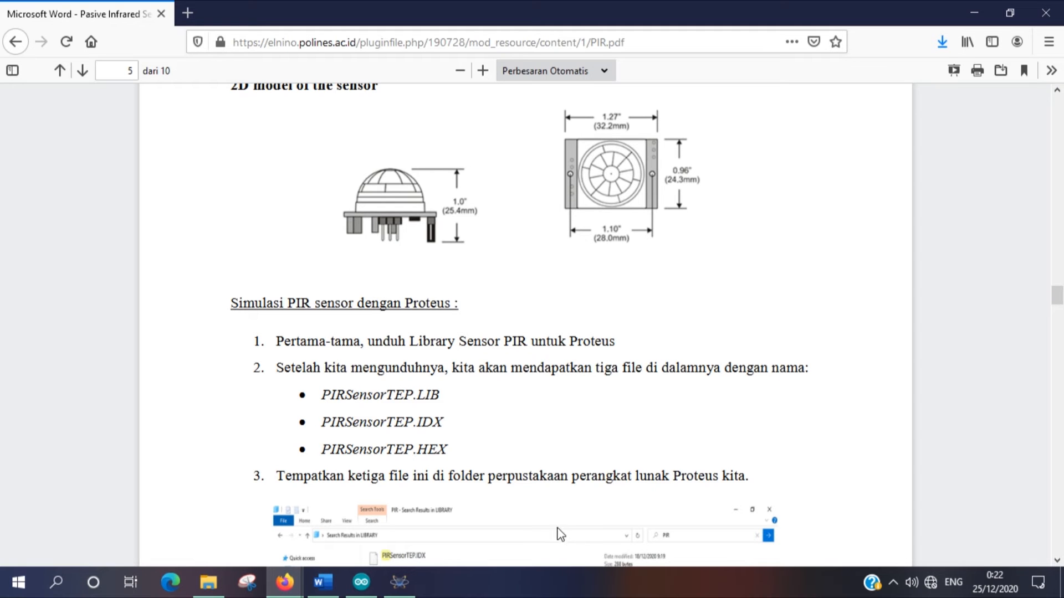
Switch to the Proteus PIR schematic, bring up the lat1 sketch in the Arduino IDE, and review its code from the definitions to the LOW branch.
click(399, 582)
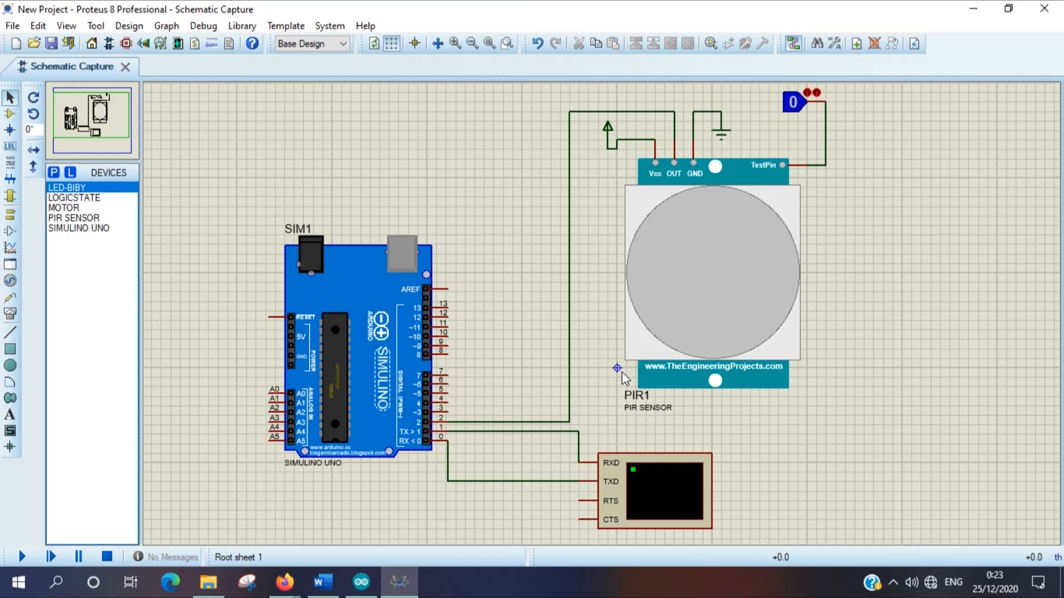
click(361, 581)
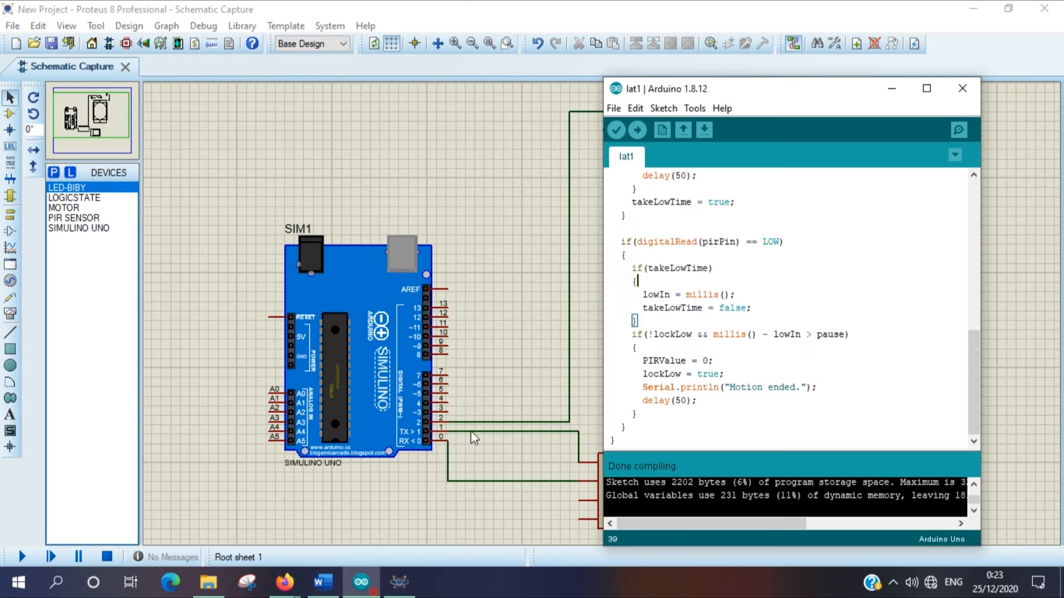
drag(850, 97, 694, 94)
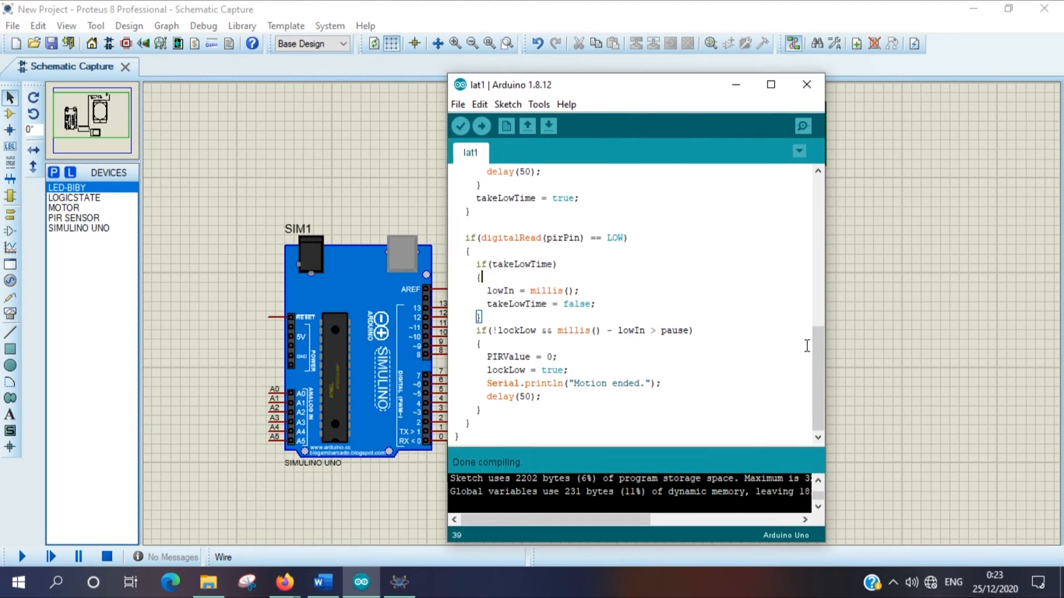
drag(819, 344, 818, 183)
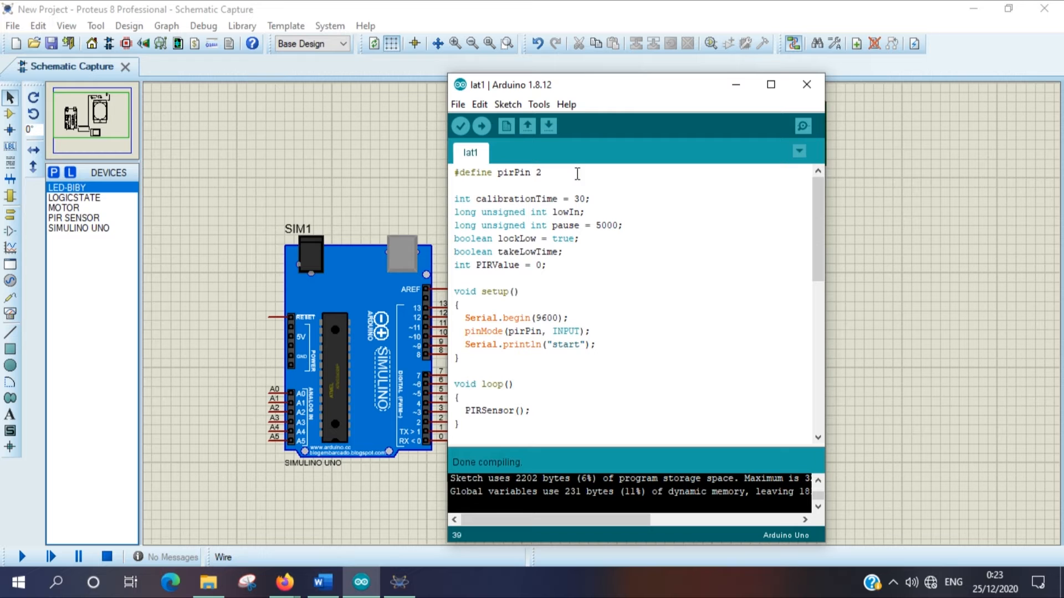
drag(612, 87, 685, 97)
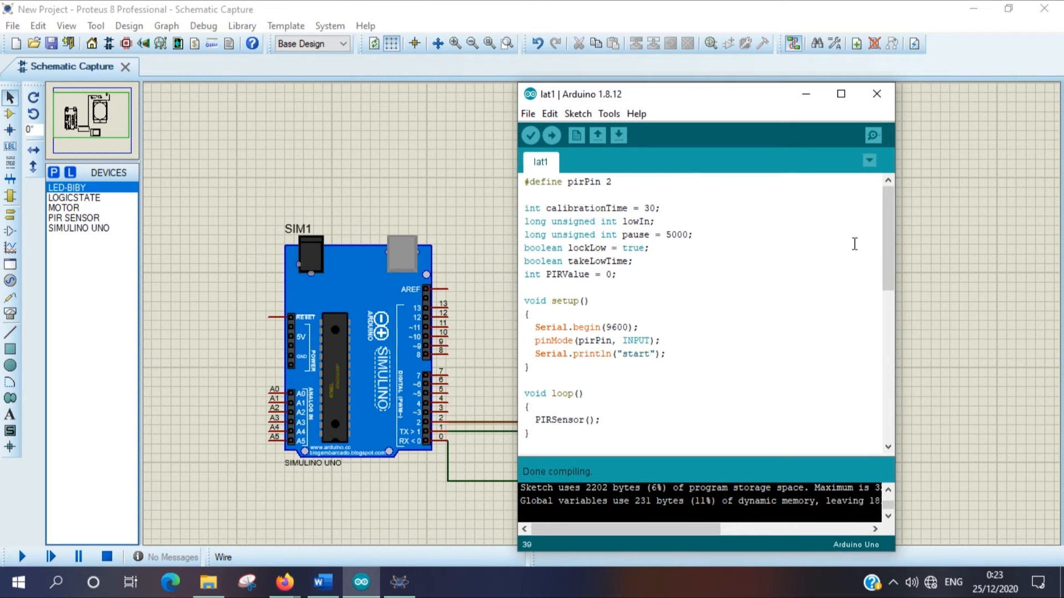
drag(887, 223, 890, 244)
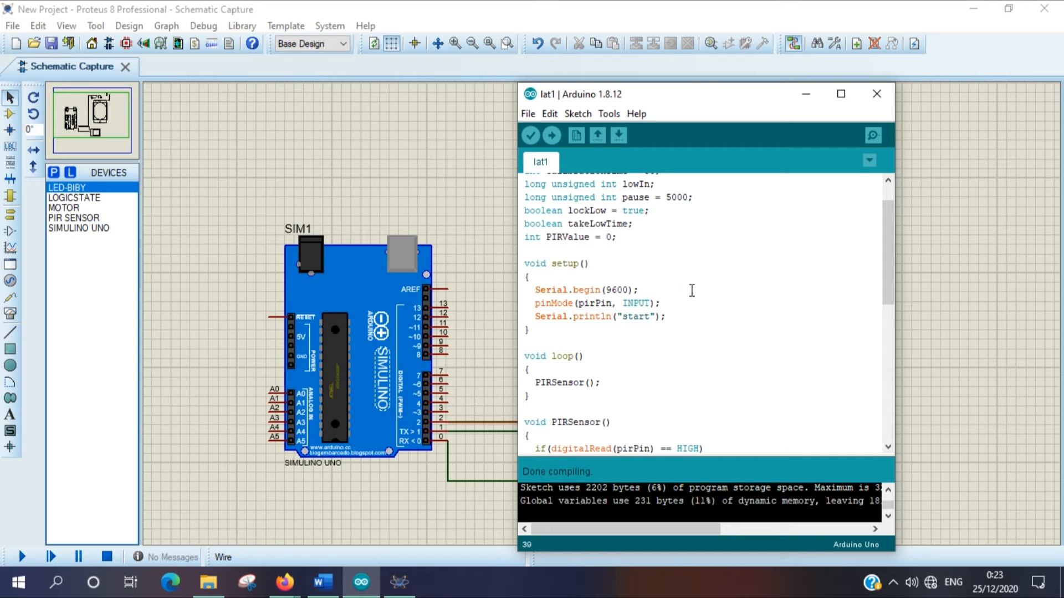
drag(886, 246, 889, 306)
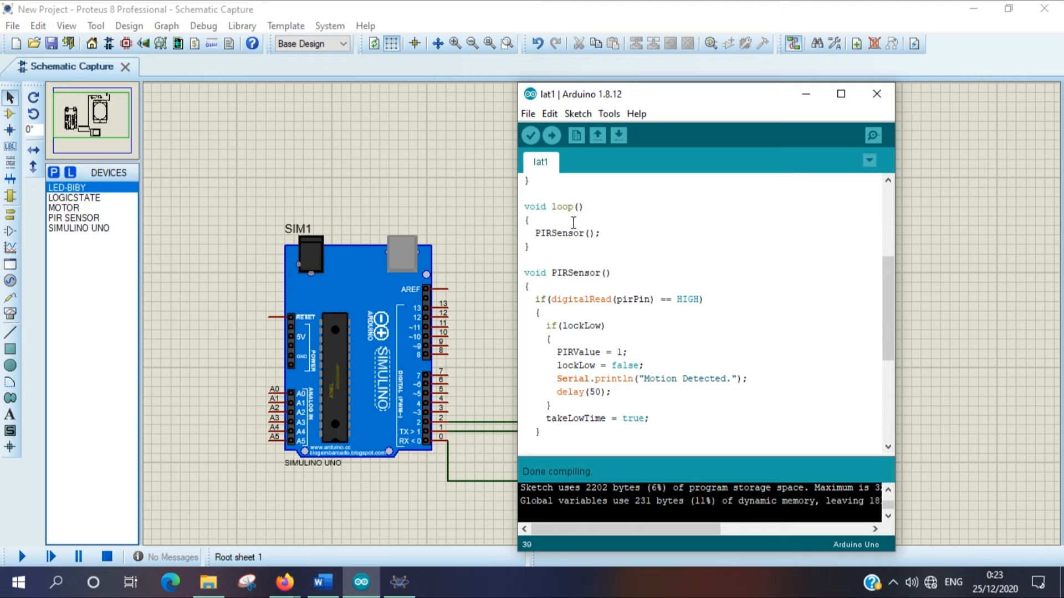
click(621, 232)
drag(889, 273, 892, 374)
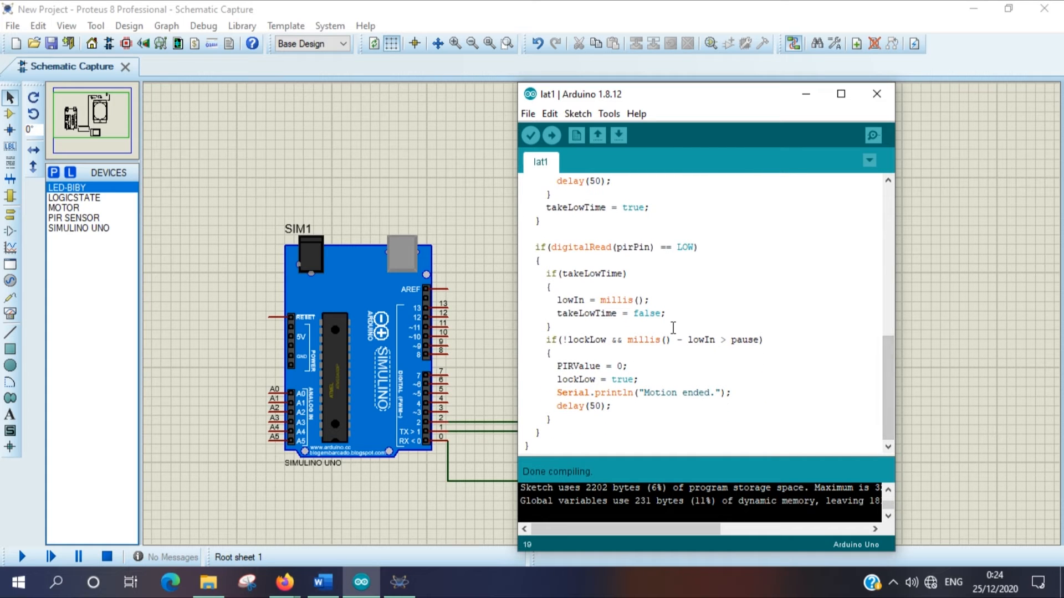
Export the compiled binary of the lat1 sketch and return to the Proteus schematic.
click(577, 114)
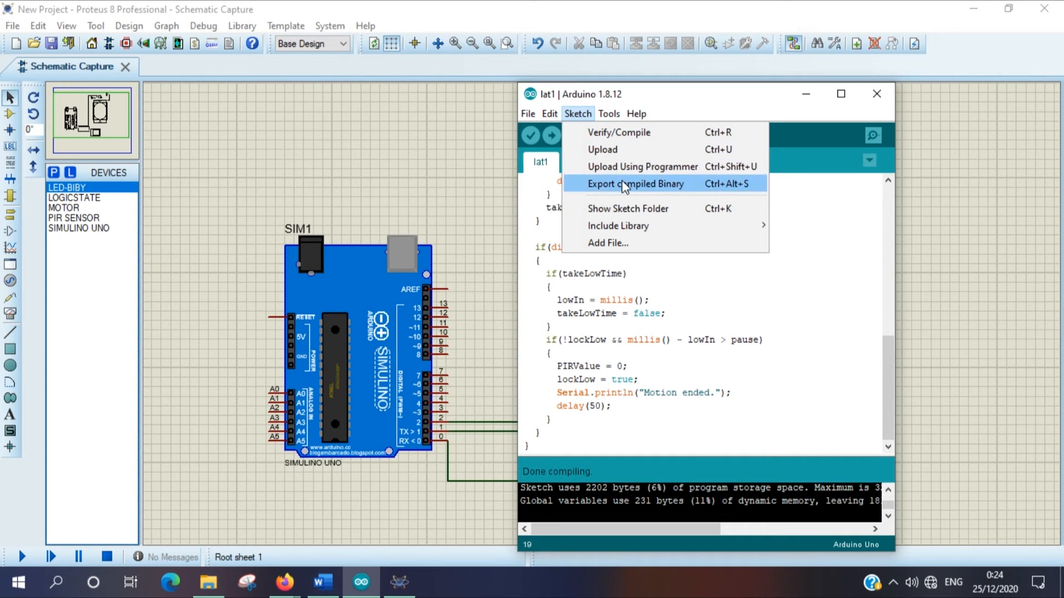
click(627, 180)
click(806, 94)
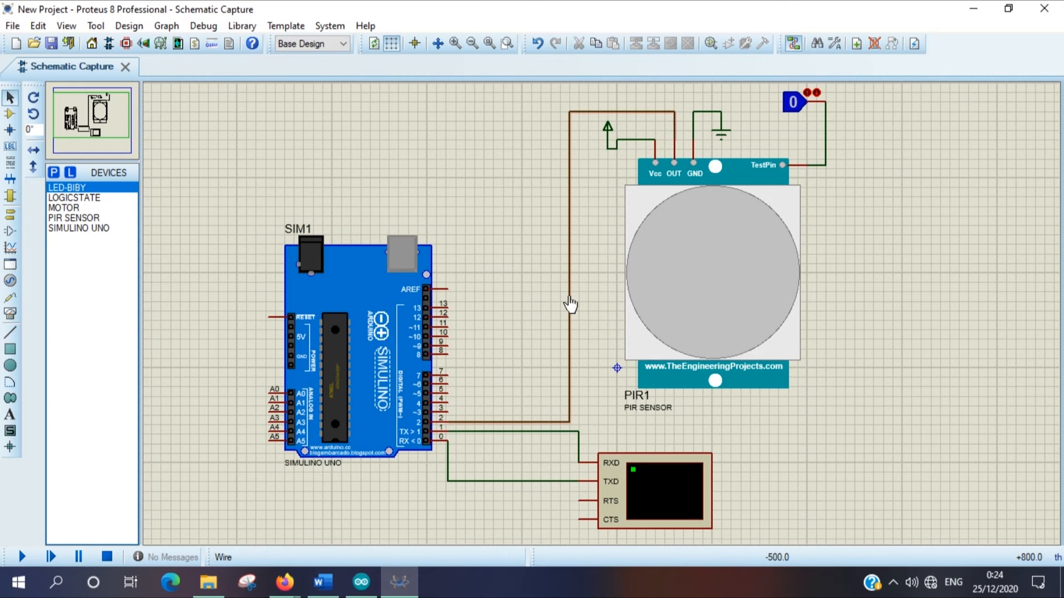
Assign PIRSensorTEP.hex from the PIR Sensor Library for Proteus folder as the PIR sensor's program file.
click(682, 259)
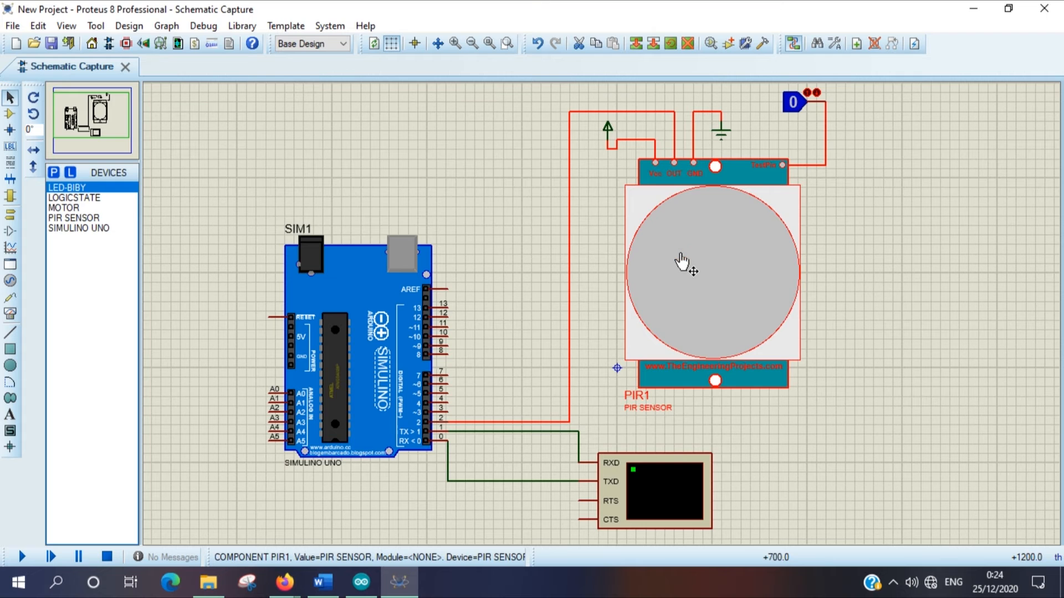
click(683, 259)
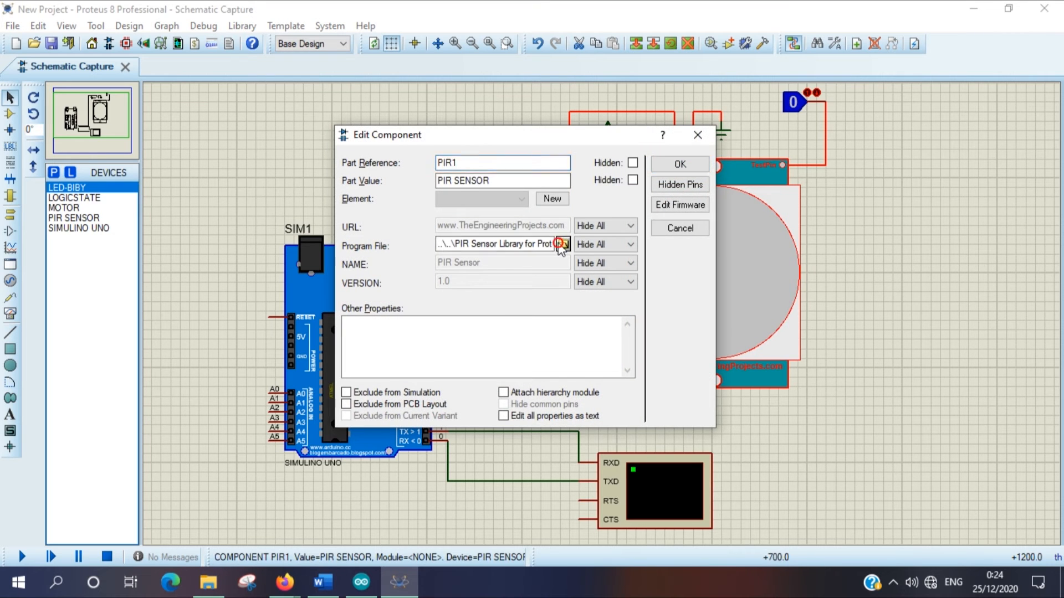
click(562, 244)
click(477, 219)
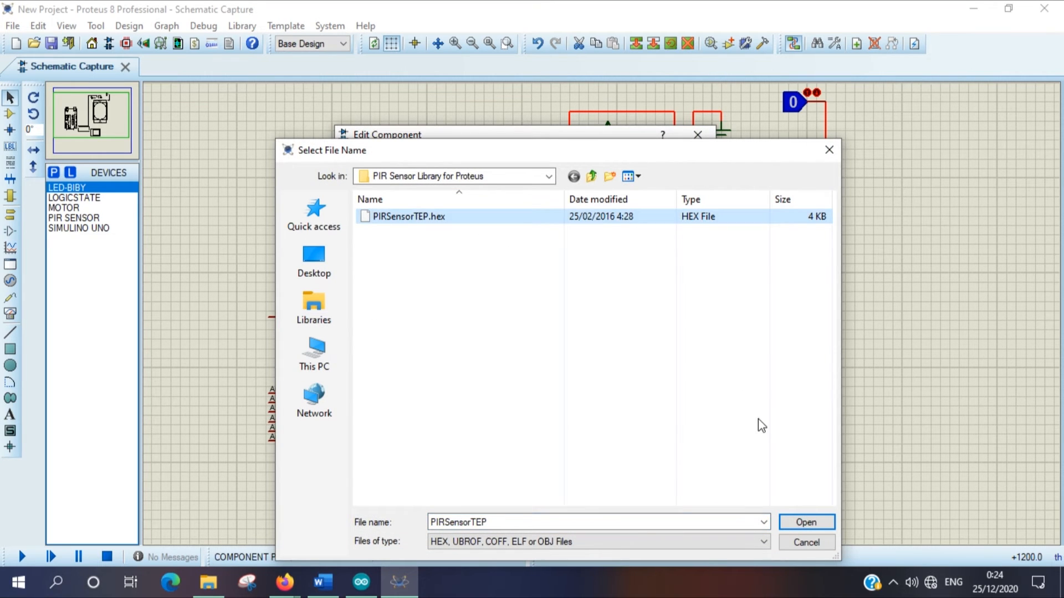
click(803, 522)
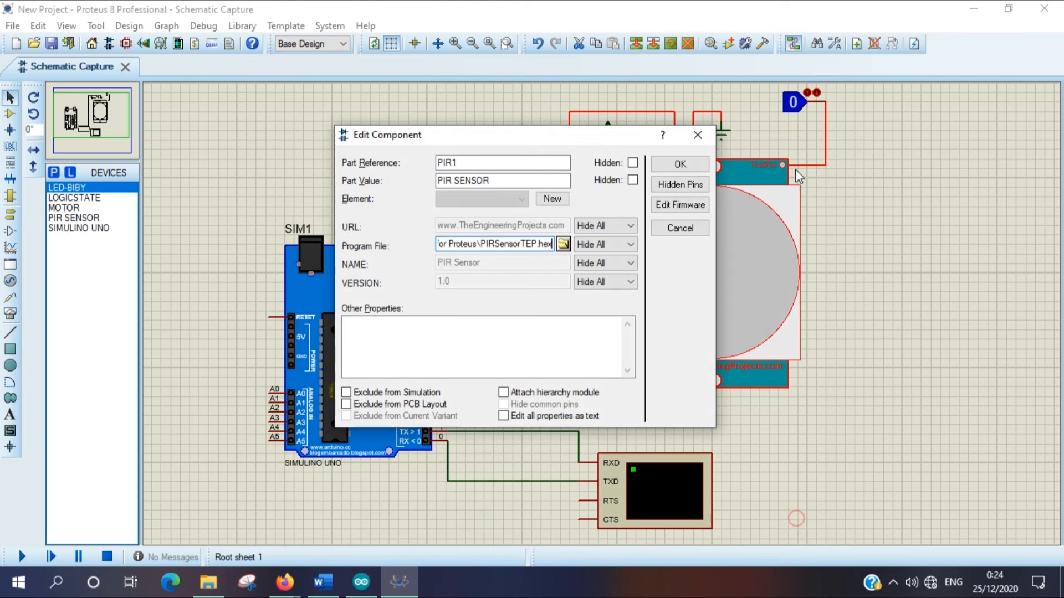
click(681, 165)
Confirm the Simulino UNO's component settings with the lat1 program file and start the simulation.
double_click(363, 297)
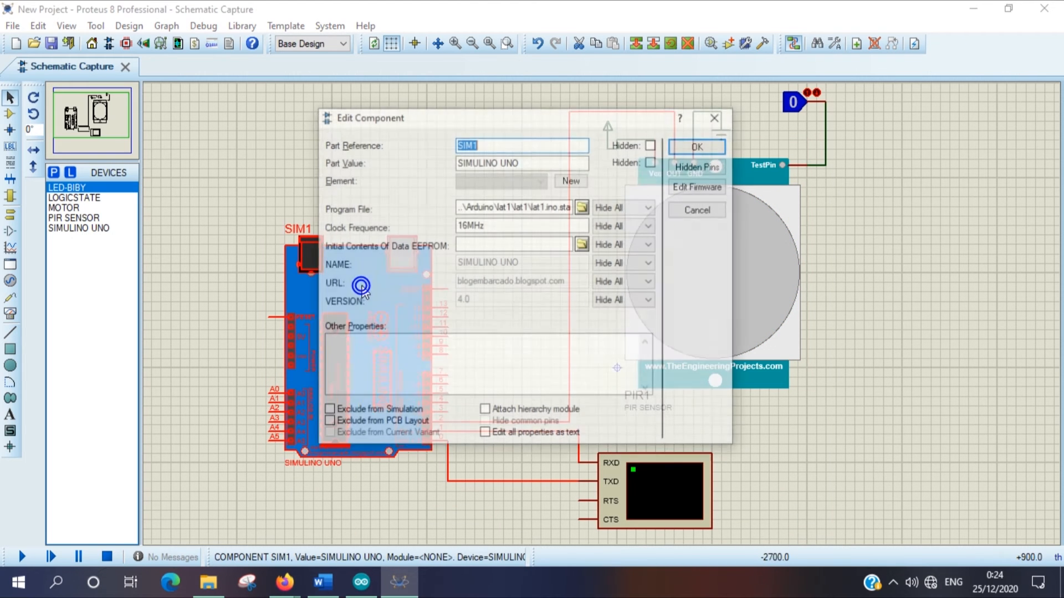
click(695, 147)
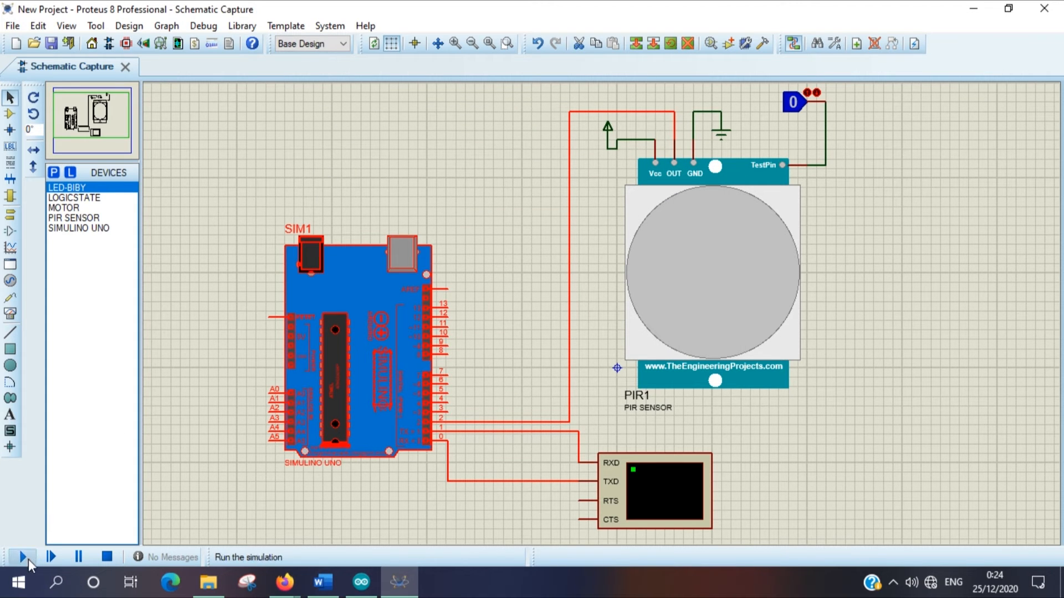
click(23, 557)
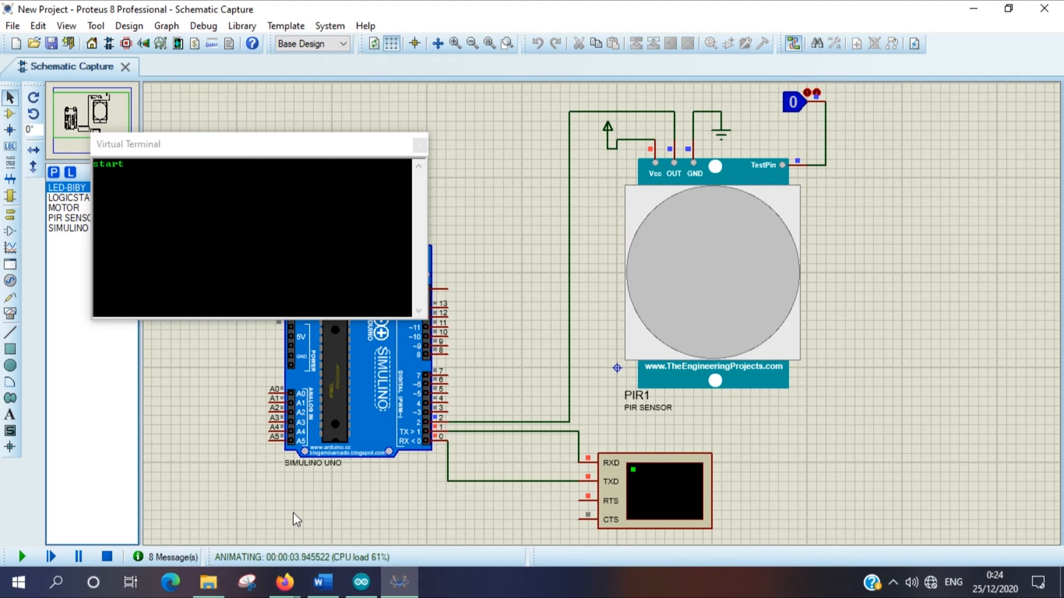
Switch the PIR test pin's logic state to 1 and back to 0, and consult the lat1 sketch in the Arduino IDE.
click(805, 109)
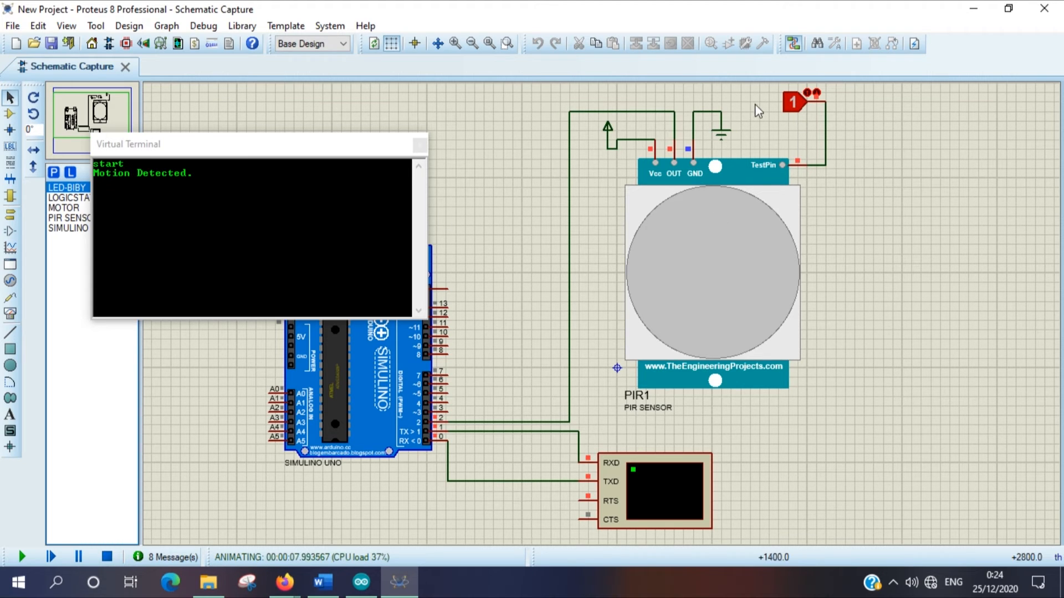
click(791, 104)
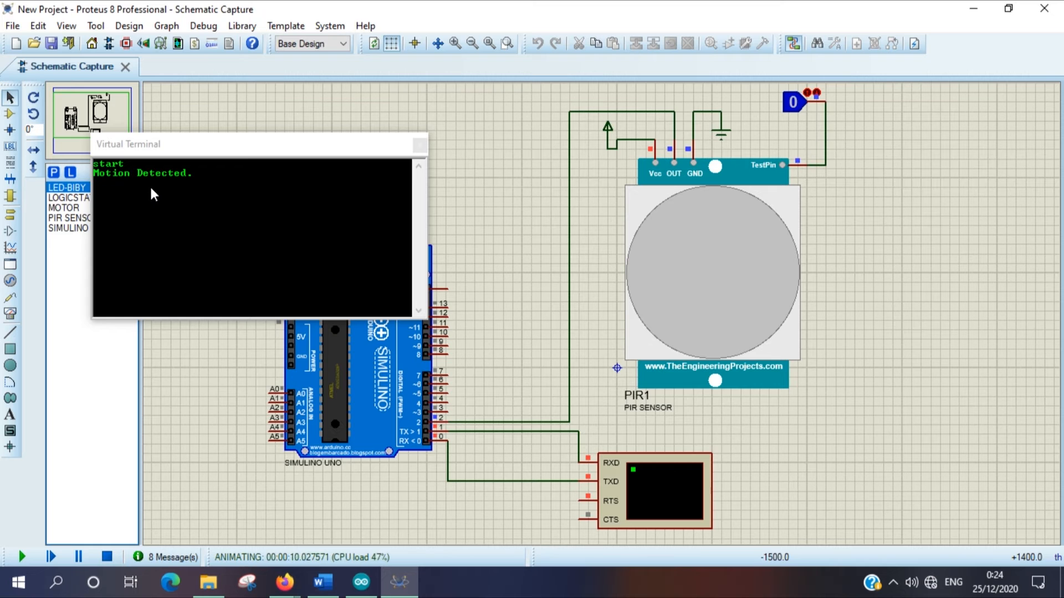
click(360, 582)
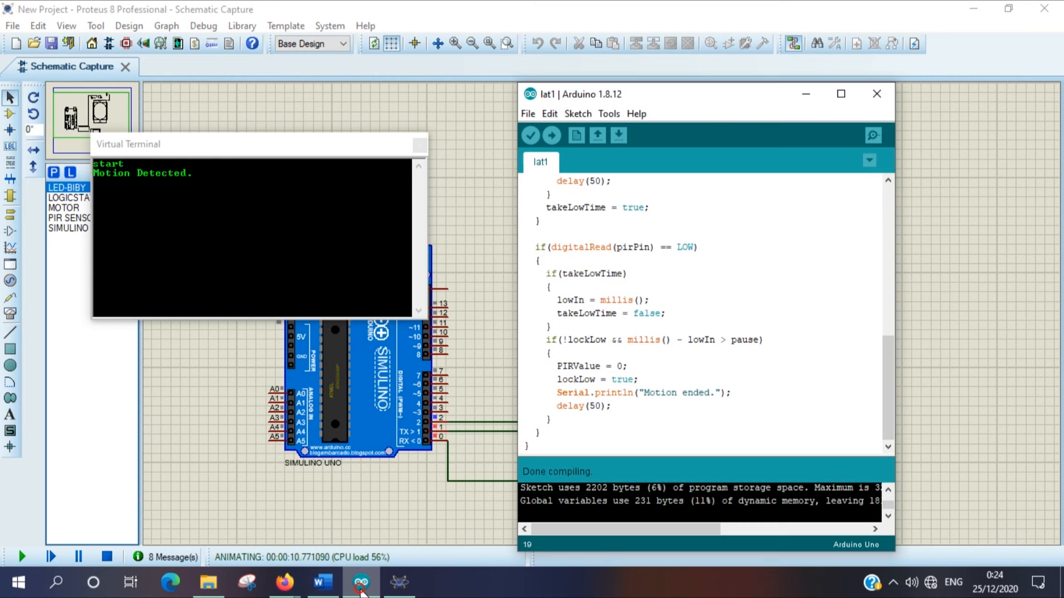
click(361, 583)
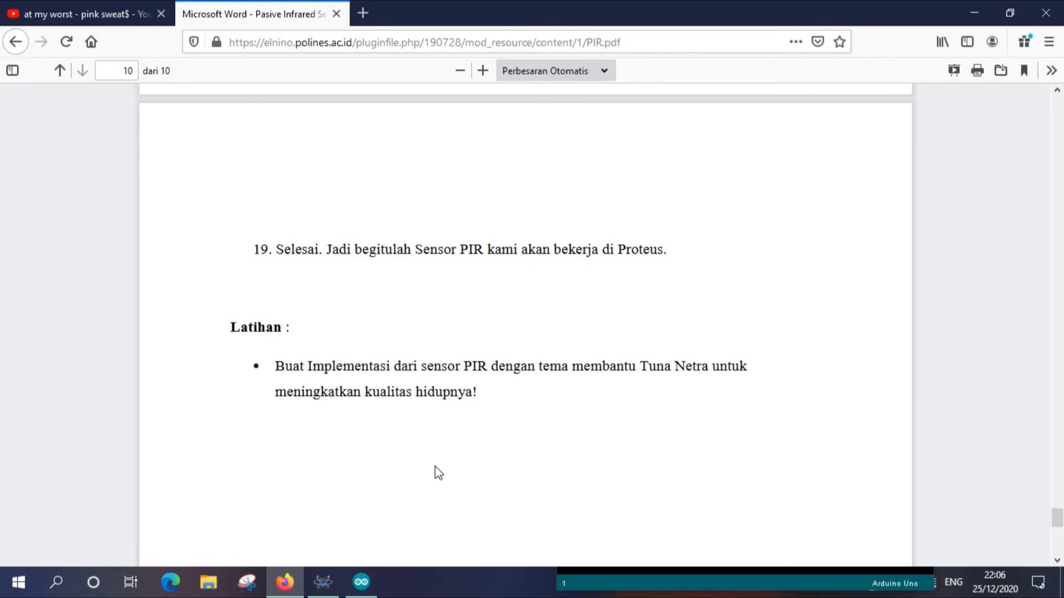
Examine the latihann schematic with the servo motor in Proteus and compare it with the exercise in the Firefox PDF.
click(321, 583)
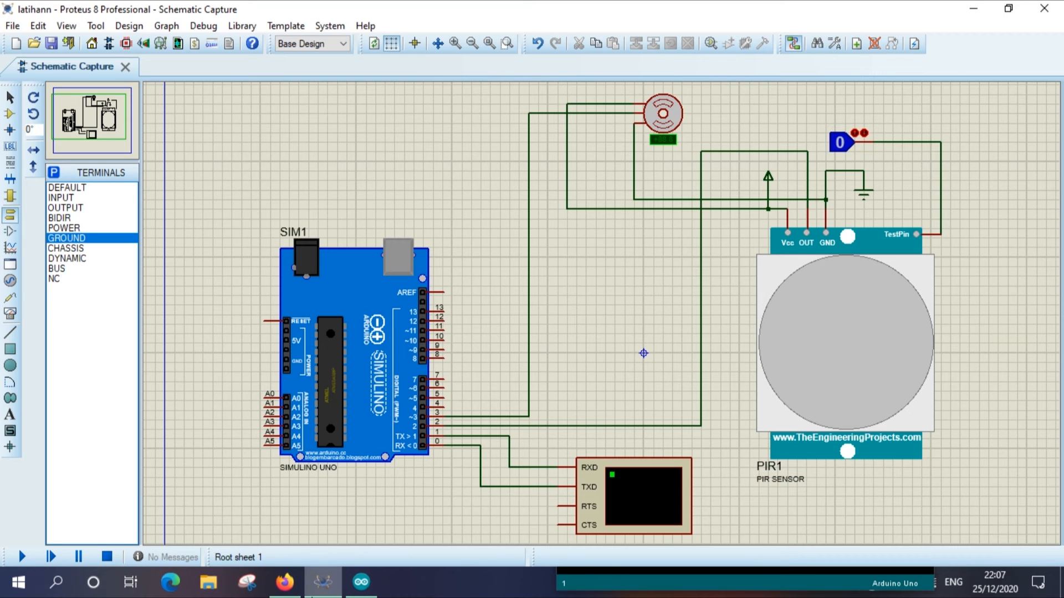
click(298, 593)
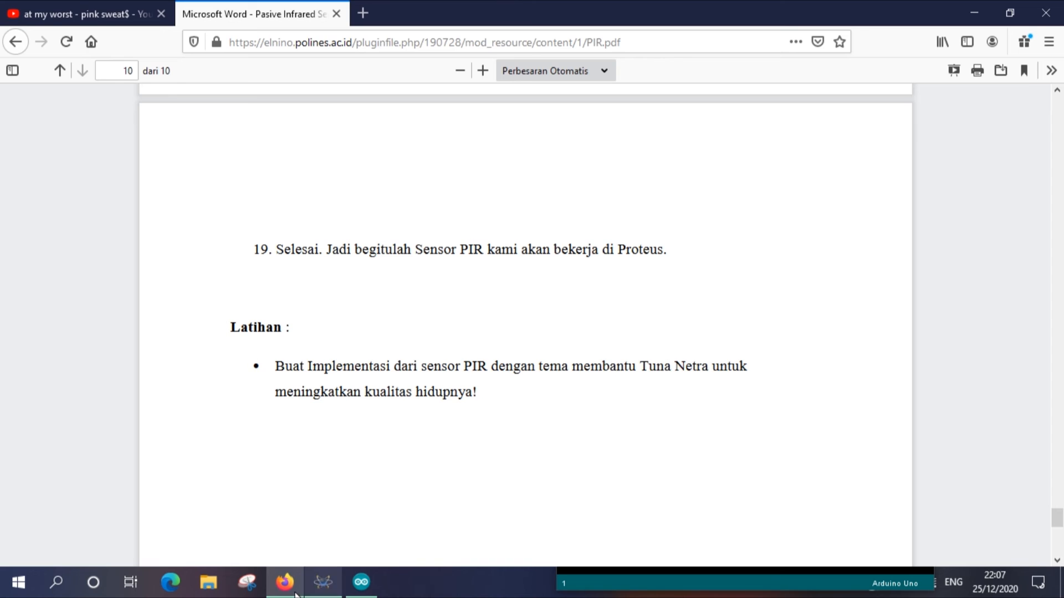
click(277, 591)
Review the latihann sketch in the Arduino IDE from the Servo include and pin setup through the PIRSensor motion-detected and motion-ended branches.
click(361, 582)
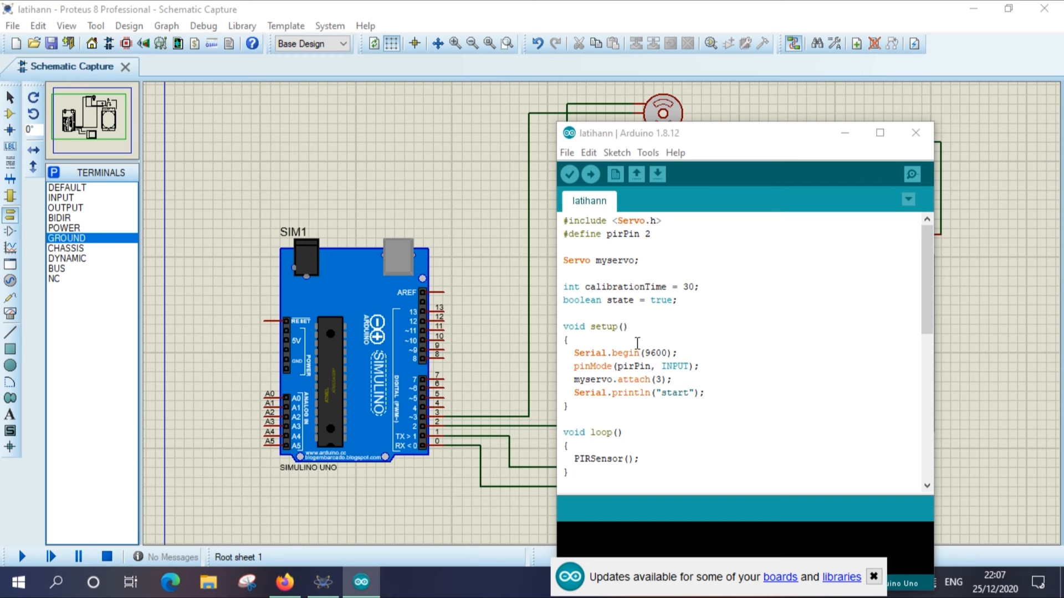
drag(927, 259, 739, 215)
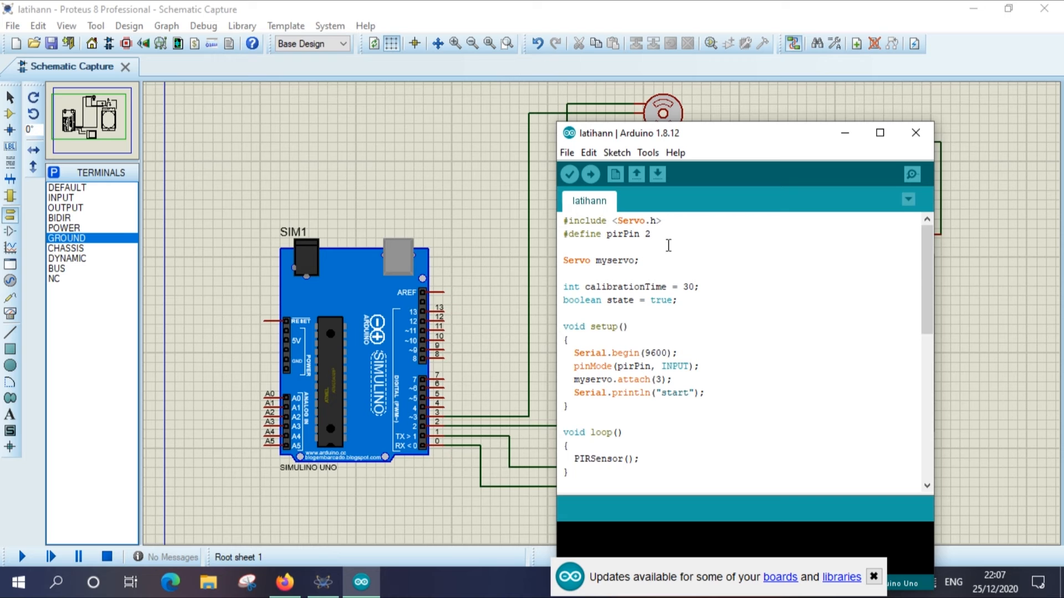
drag(929, 255, 929, 286)
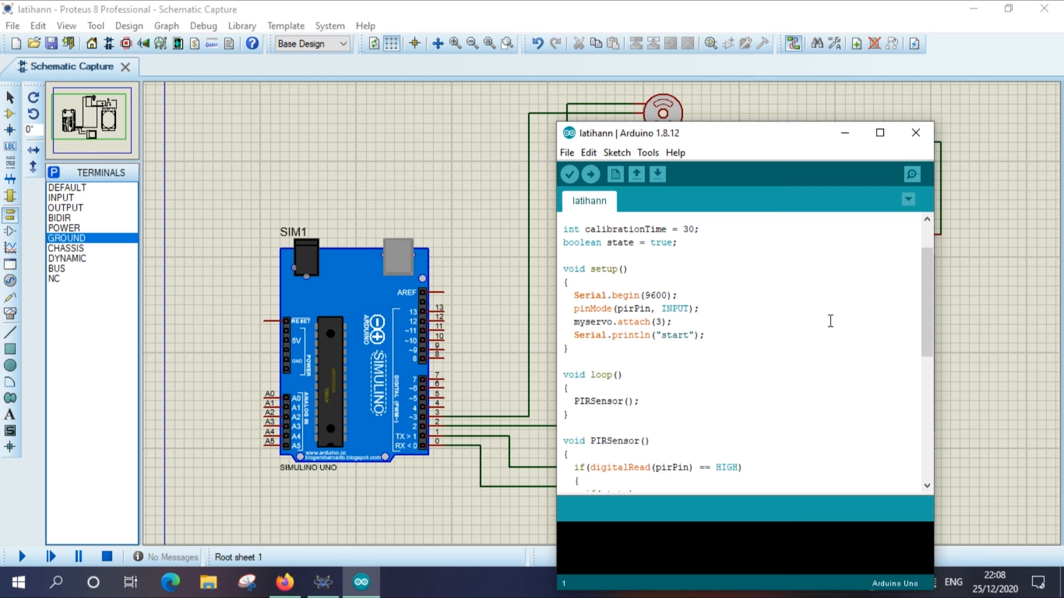
drag(921, 284, 923, 301)
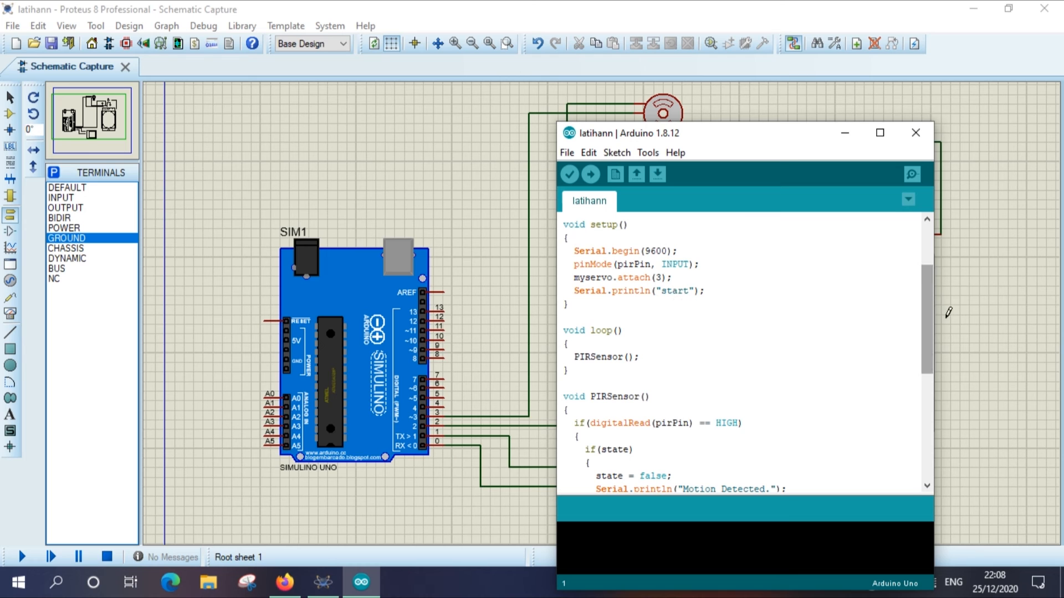
drag(929, 298, 929, 330)
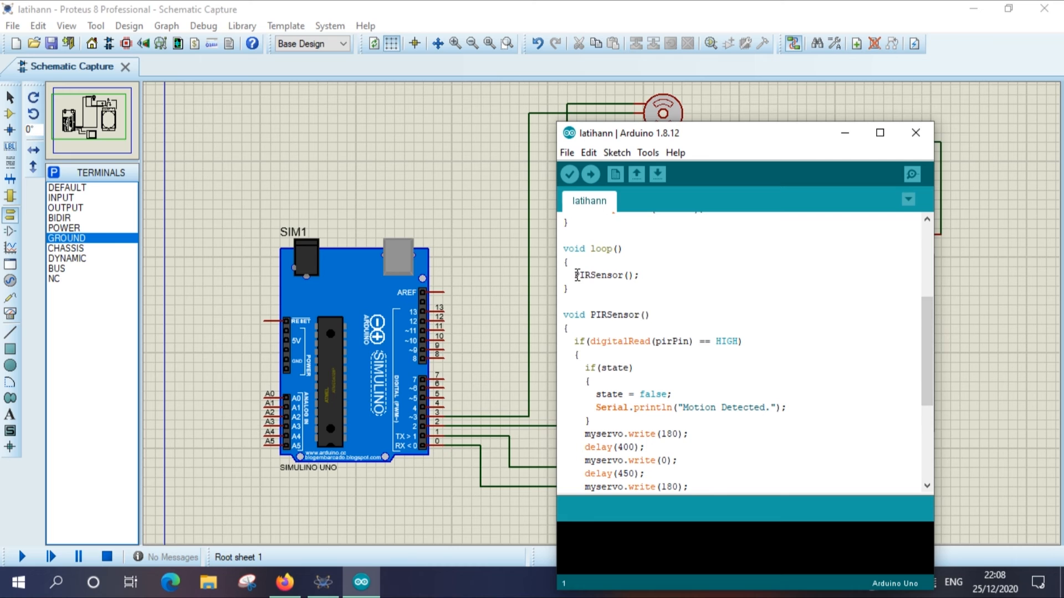
drag(927, 336, 929, 365)
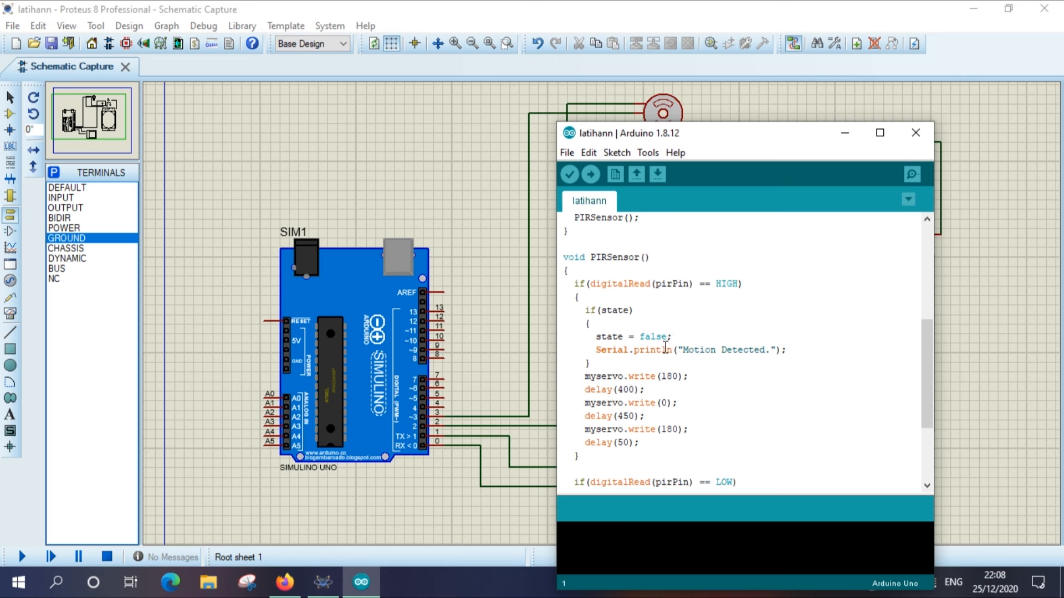
click(768, 352)
text(.)
drag(933, 357, 745, 388)
drag(931, 381, 931, 417)
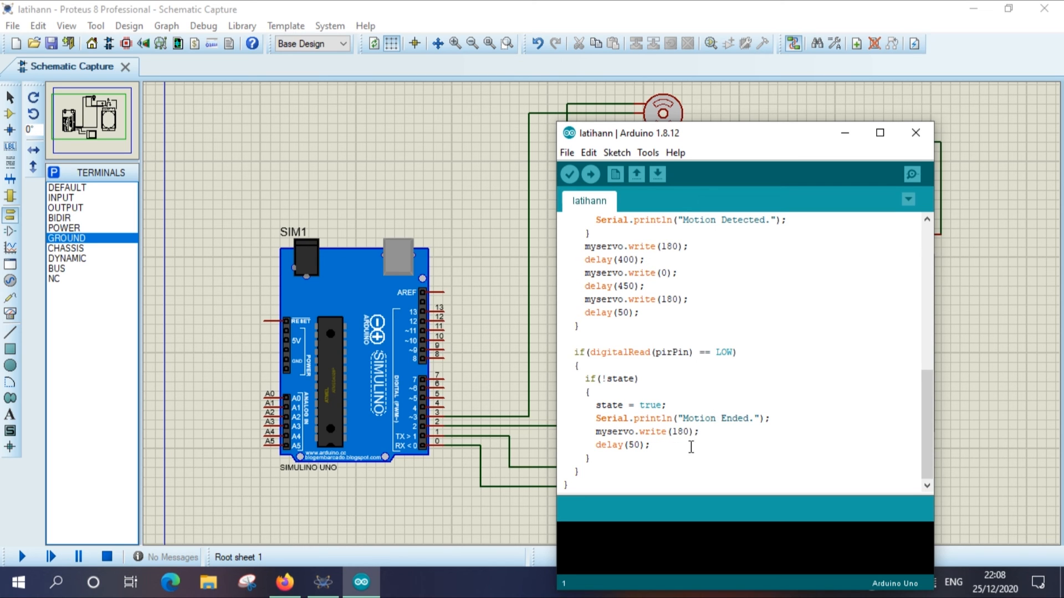
Export the compiled binary of the latihann sketch and return to the schematic in Proteus.
click(617, 152)
click(657, 223)
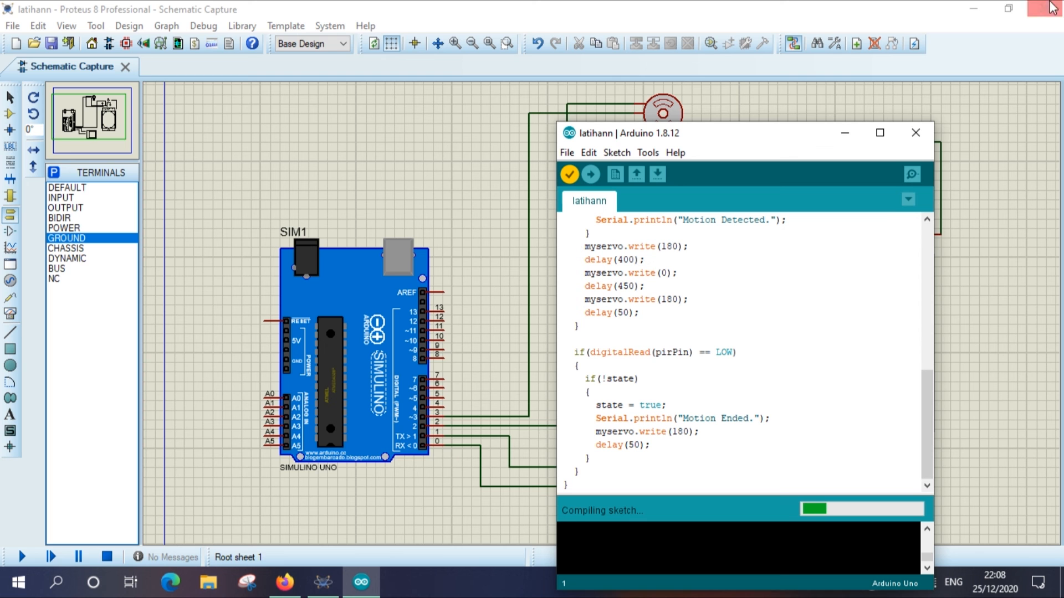
click(844, 133)
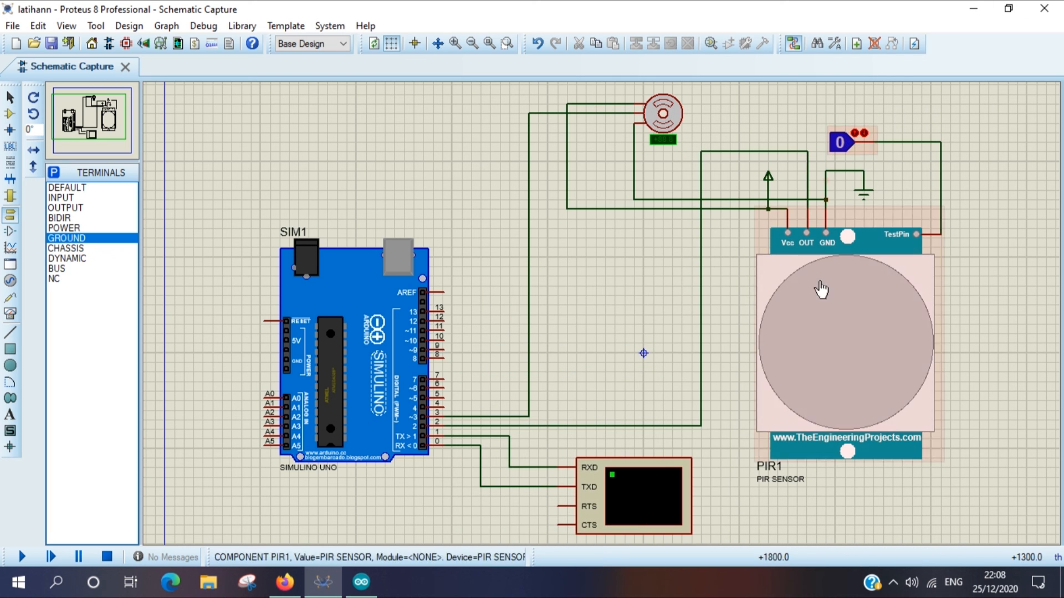
Assign latihann.ino.standard.hex from the latihann folder as the Simulino UNO's program file.
double_click(394, 265)
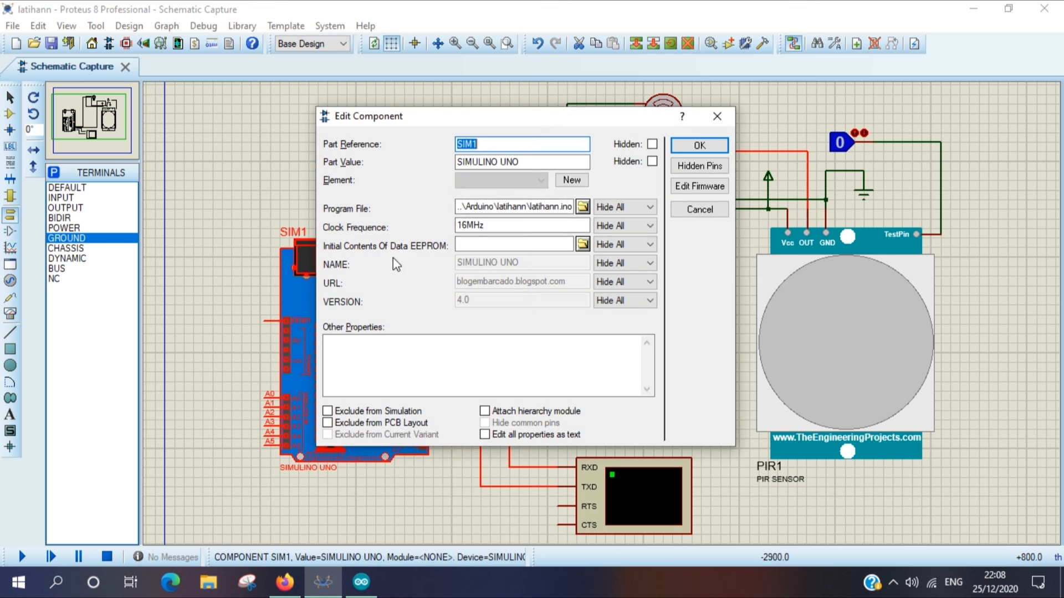
click(582, 206)
click(521, 178)
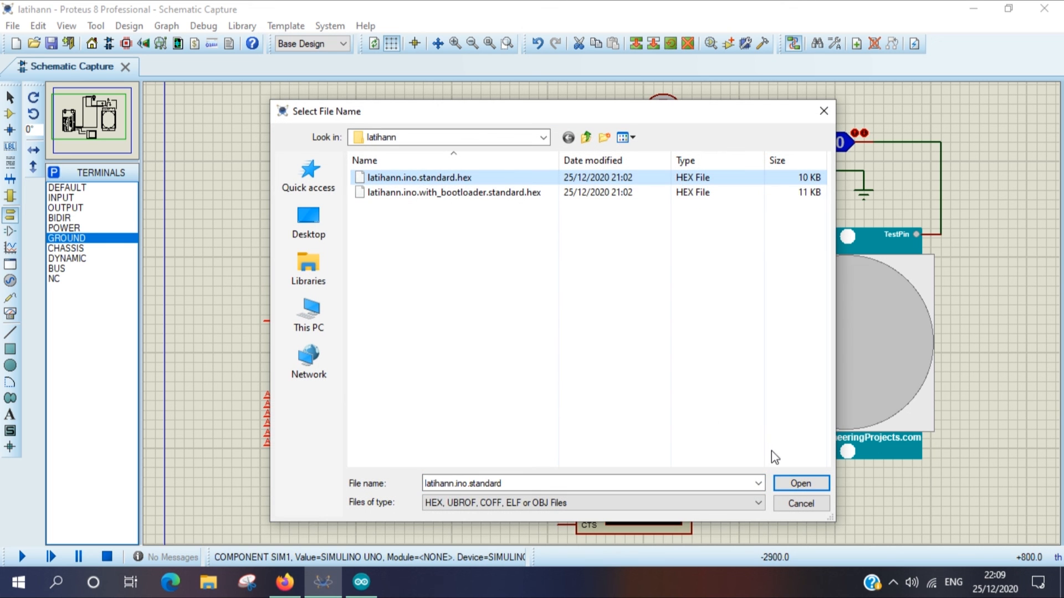
click(800, 484)
click(700, 148)
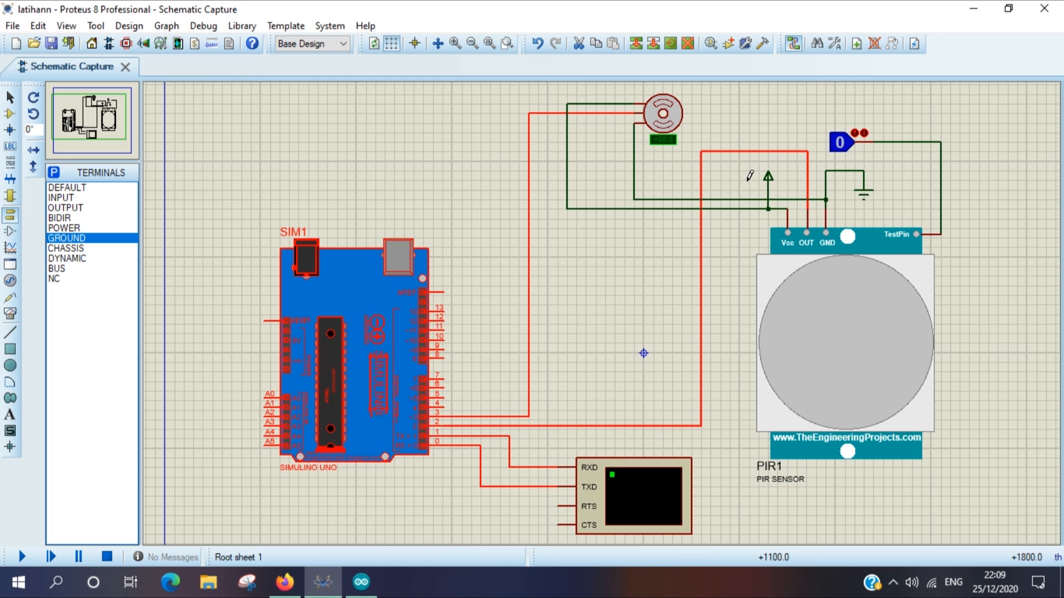
Assign PIRSensorTEP.hex as the program file of the PIR sensor in the latihann schematic.
click(817, 296)
click(817, 295)
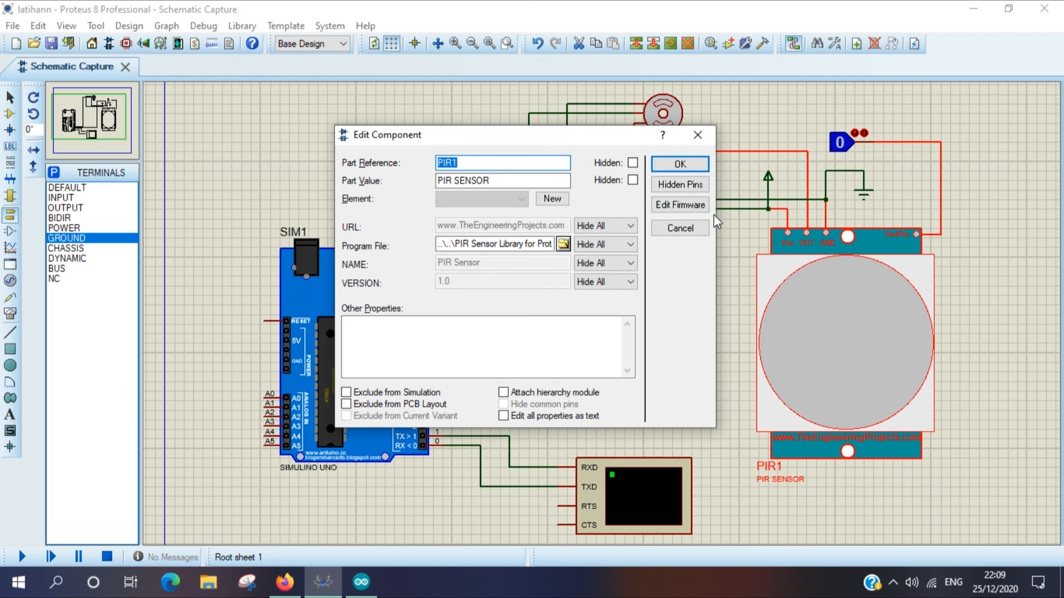
click(563, 245)
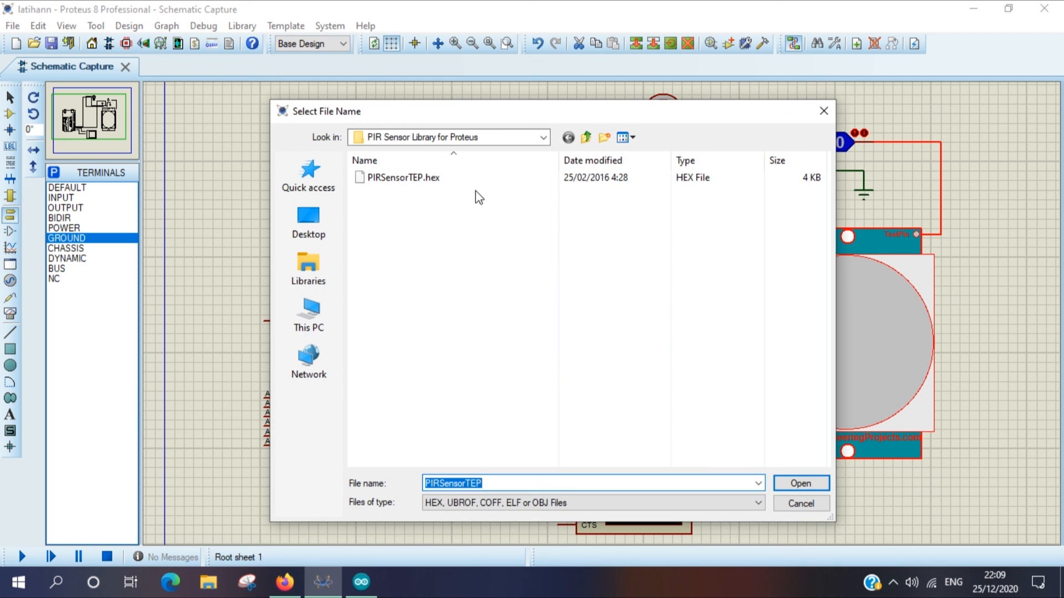
click(451, 178)
click(800, 483)
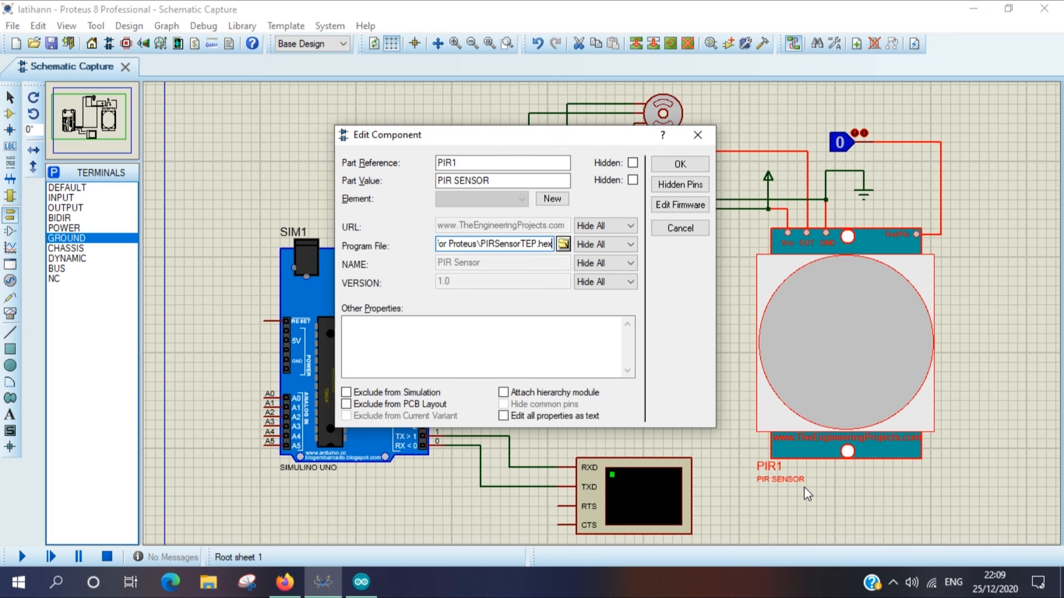
click(677, 165)
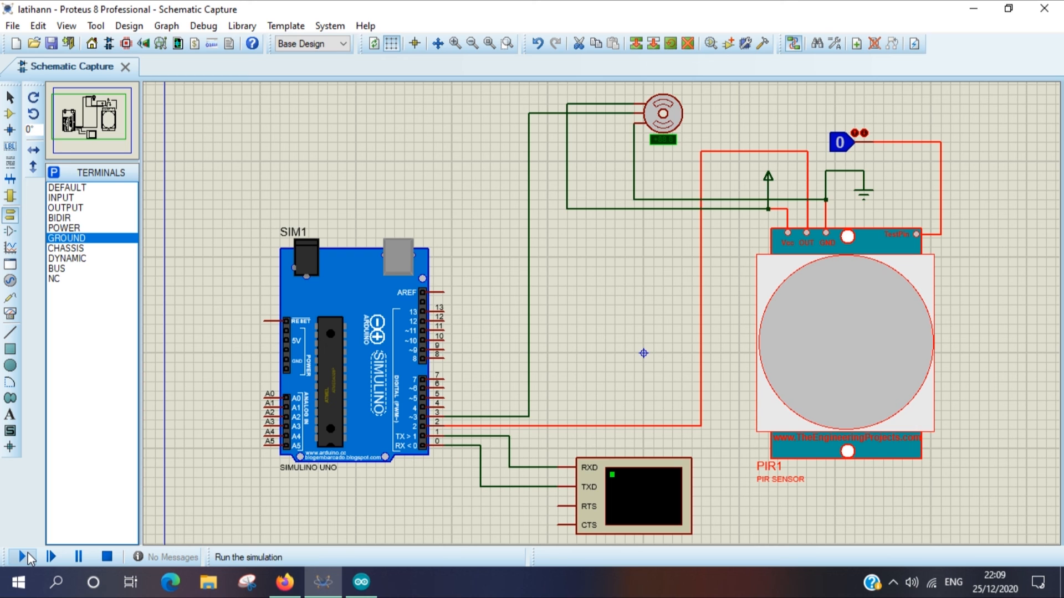
Run the servo motor simulation and switch the PIR test pin's logic state to 1 and back to 0.
click(24, 557)
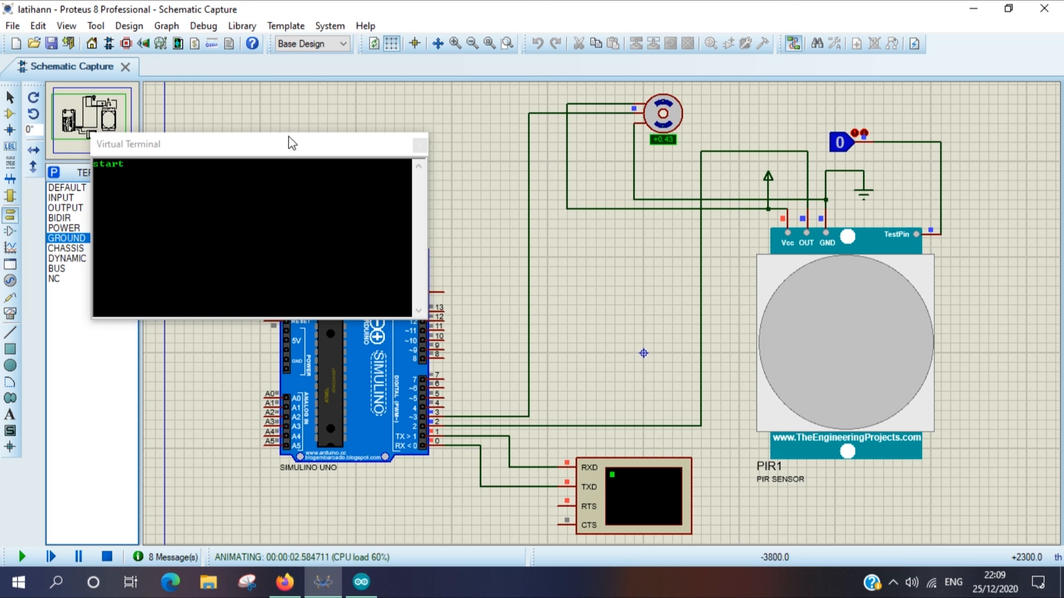
click(840, 145)
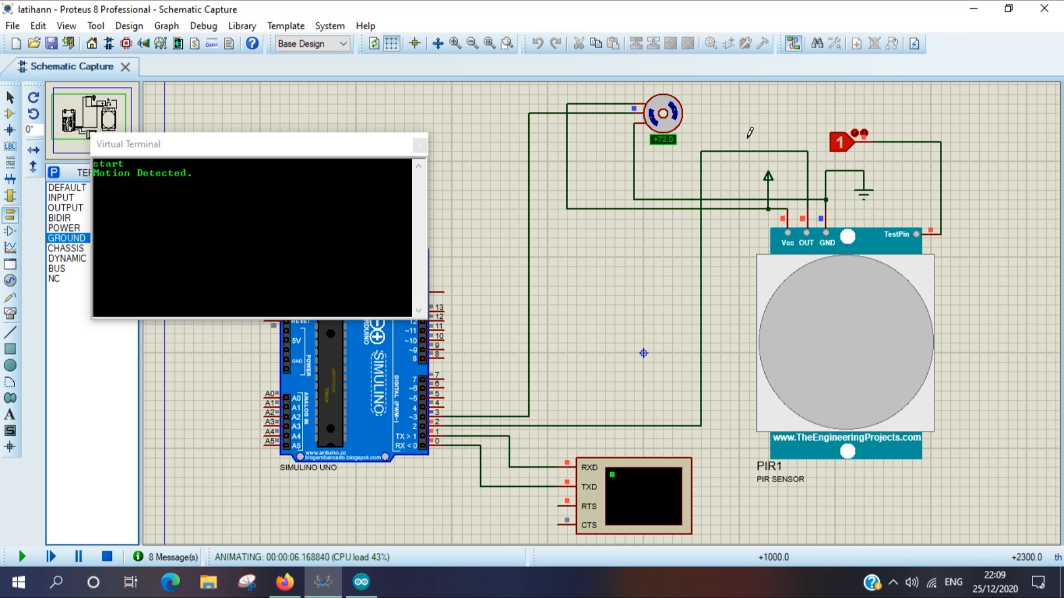
click(835, 146)
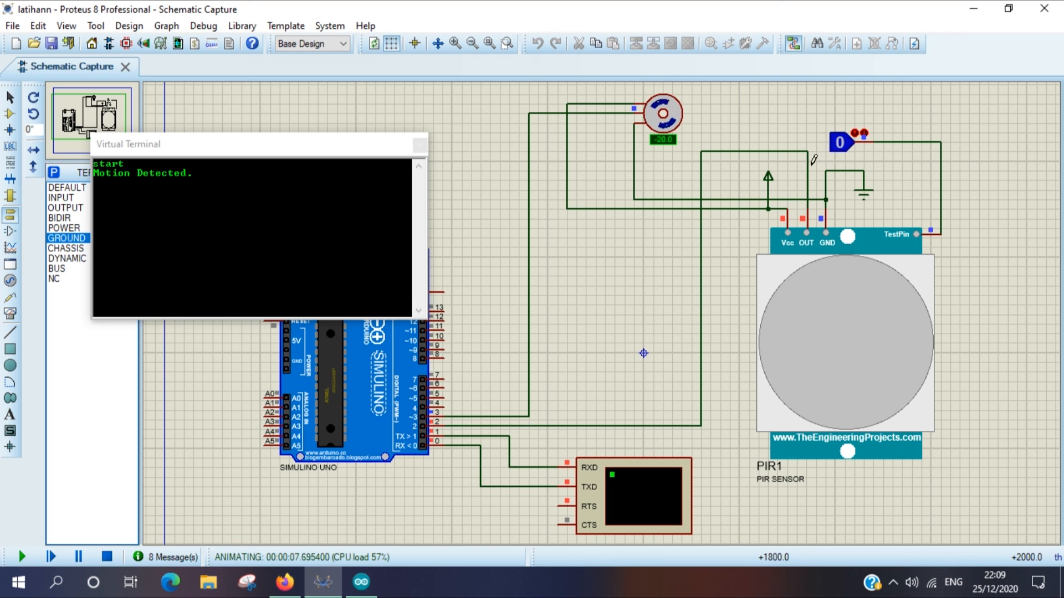